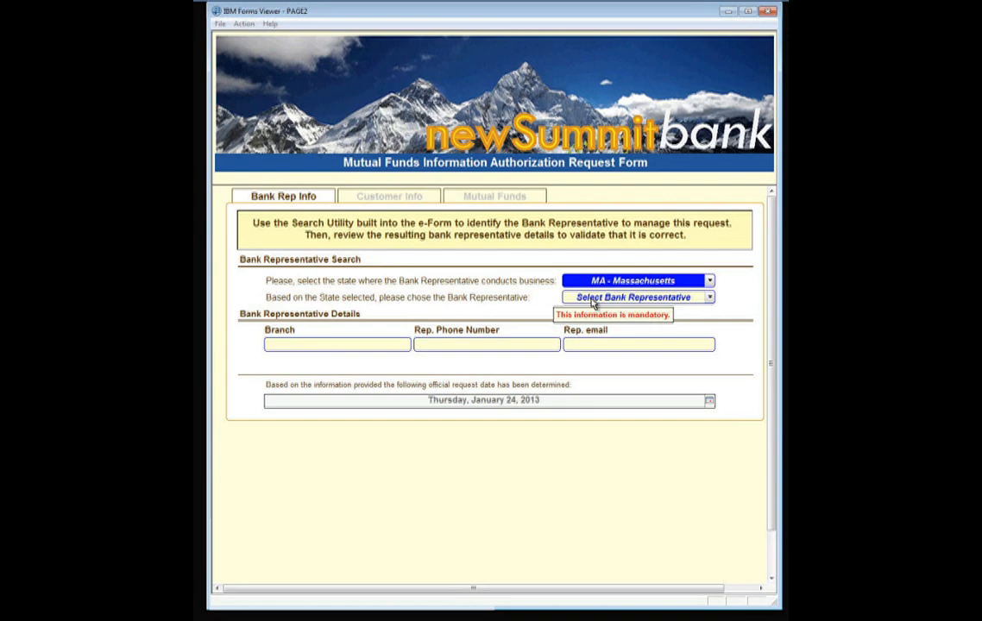
Choose the Massachusetts bank representative and correct the Branch to Boston-Branch.
left_click(593, 300)
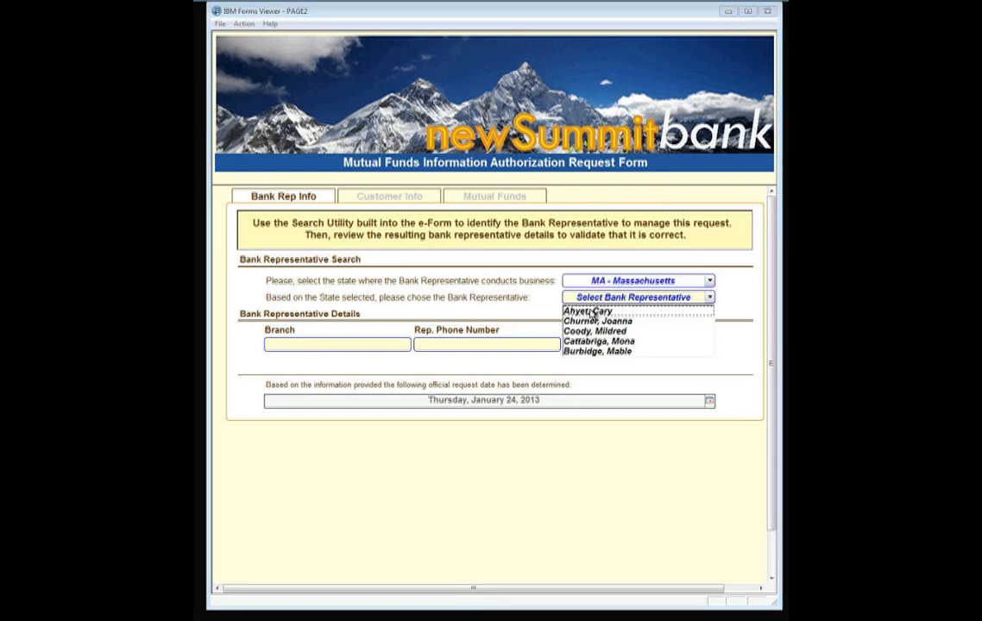
left_click(593, 313)
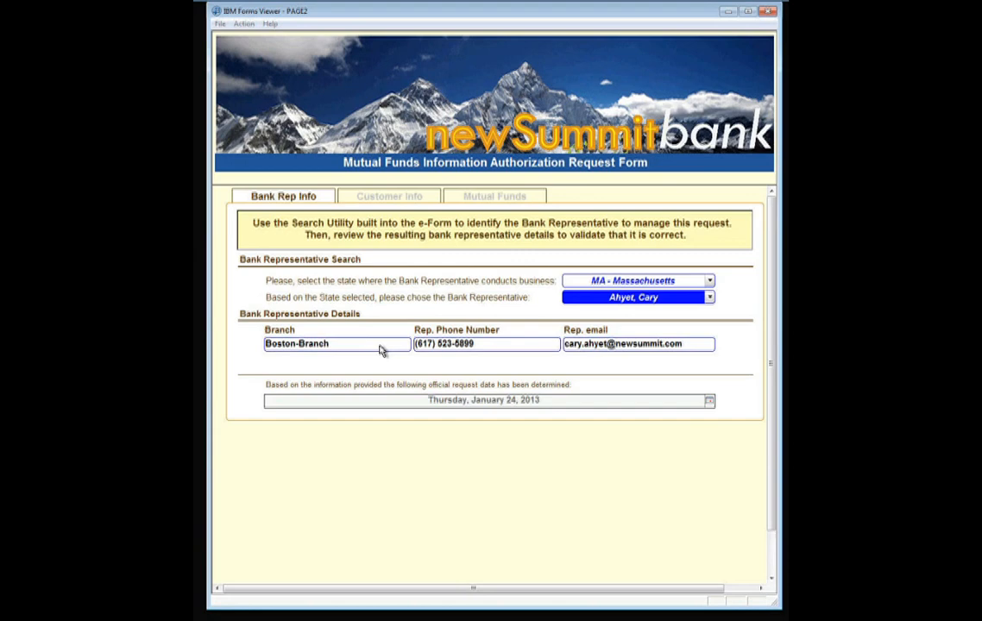
left_click(380, 348)
key("BackSpace")
type("h")
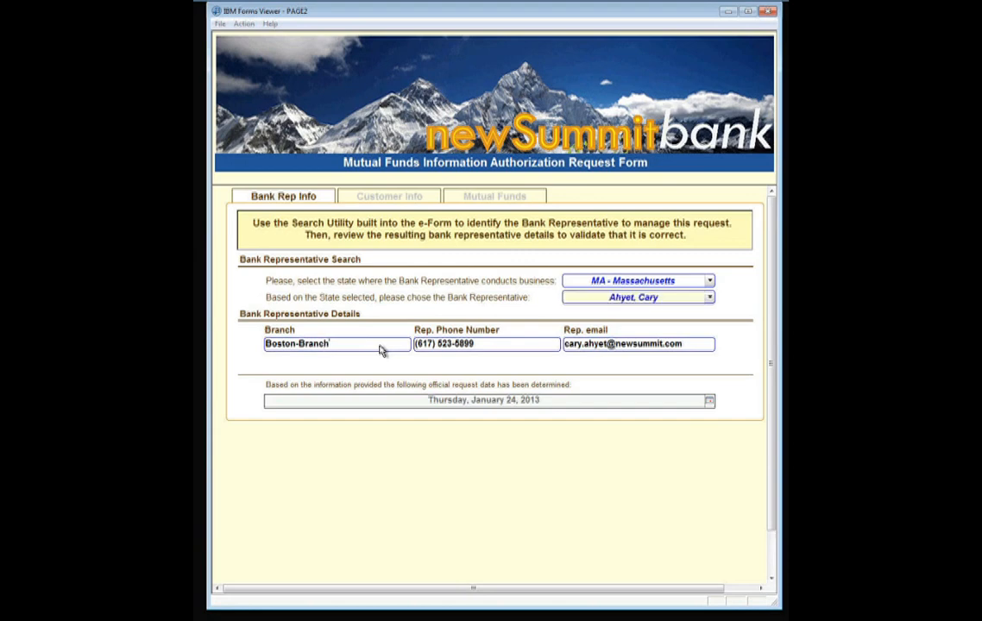
Correct the last two digits of the representative's phone number.
left_click(476, 346)
key("BackSpace")
key("BackSpace")
type("89")
left_click(390, 197)
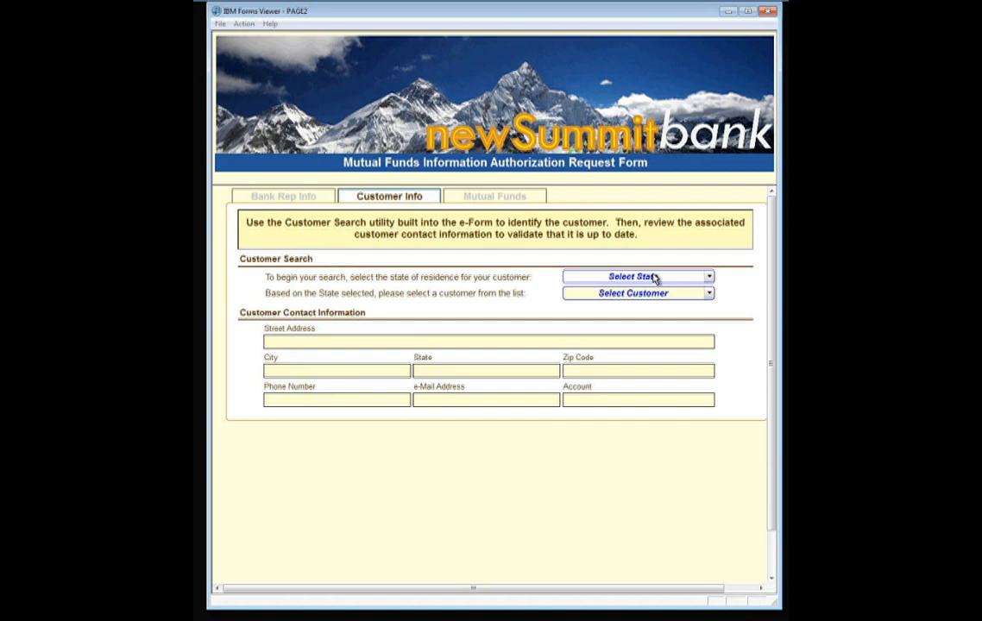
Set the customer state to MA - Massachusetts and select the customer to load their contact details.
left_click(655, 277)
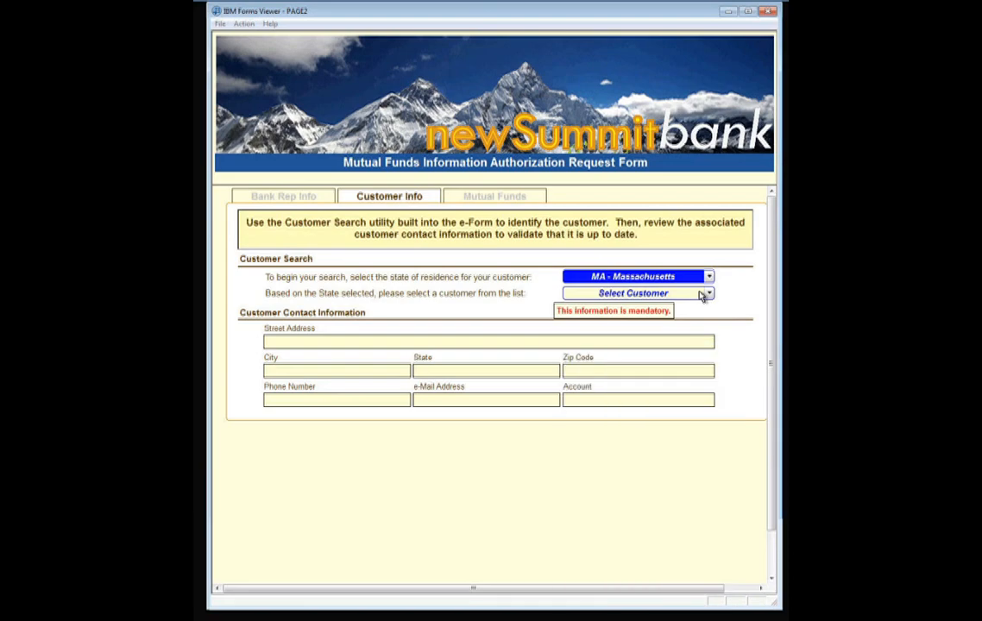
left_click(703, 295)
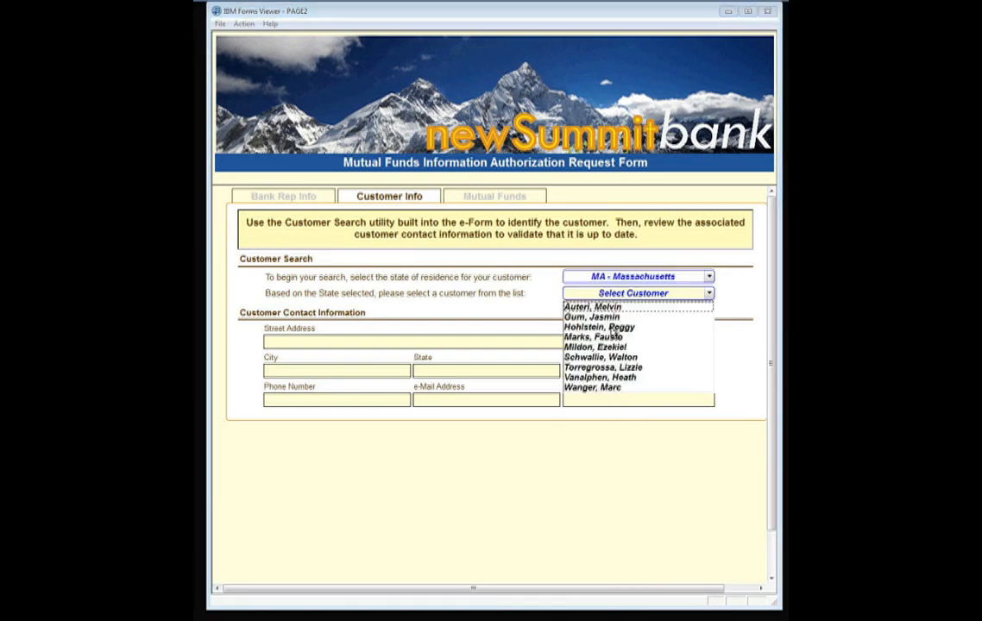
left_click(633, 378)
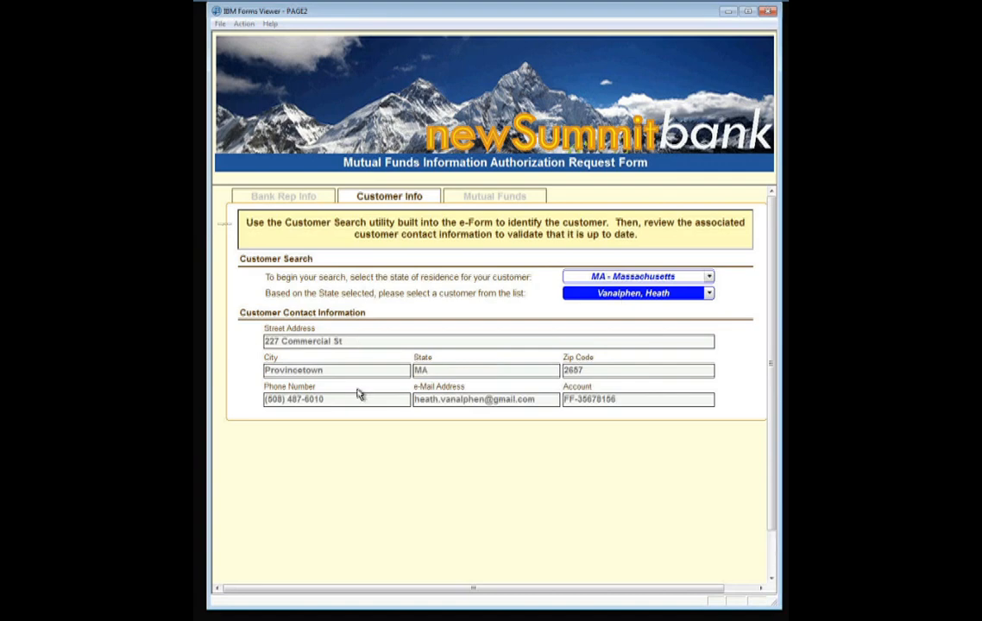
left_click(624, 401)
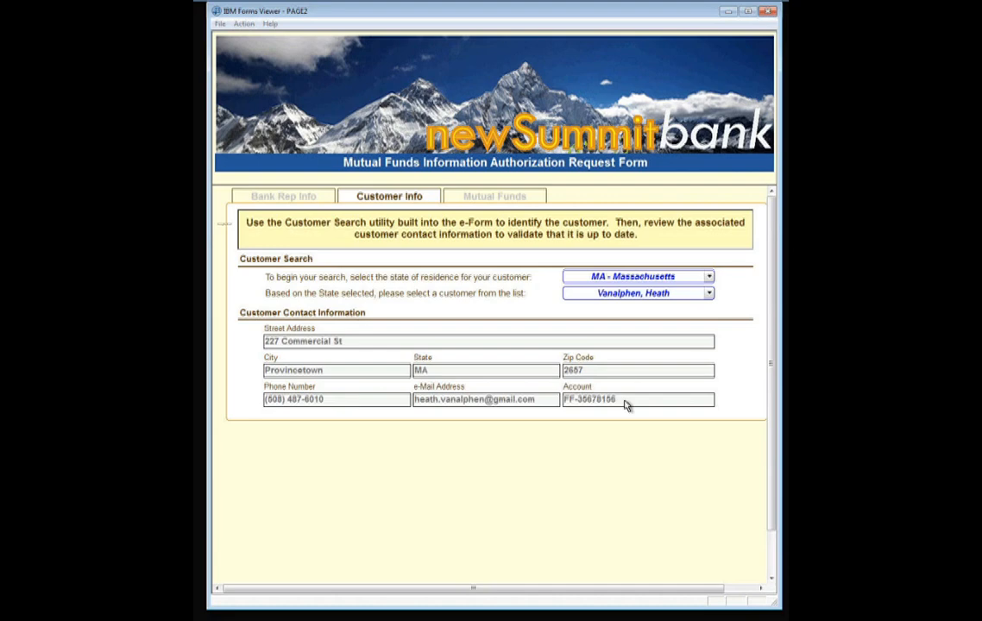
left_click(497, 201)
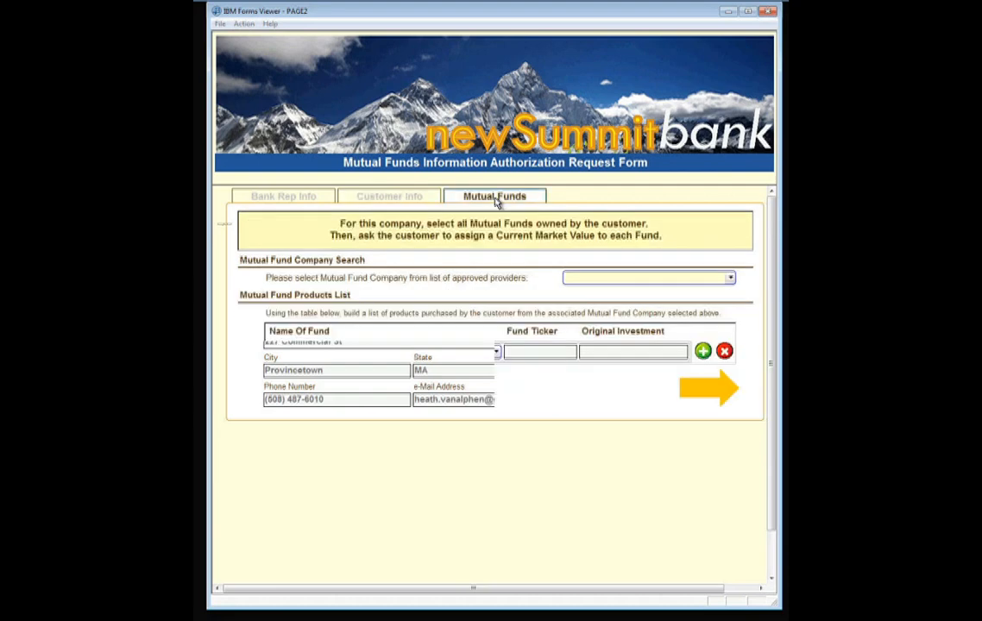
Choose American Funds Investment Co as provider with American Balanced Fund in the first row.
left_click(730, 279)
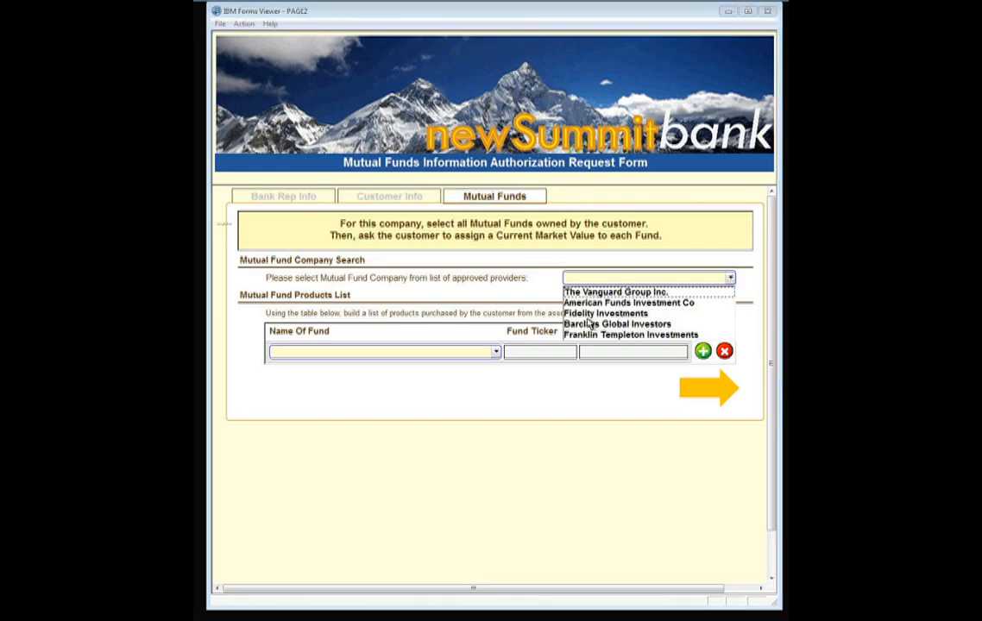
left_click(609, 303)
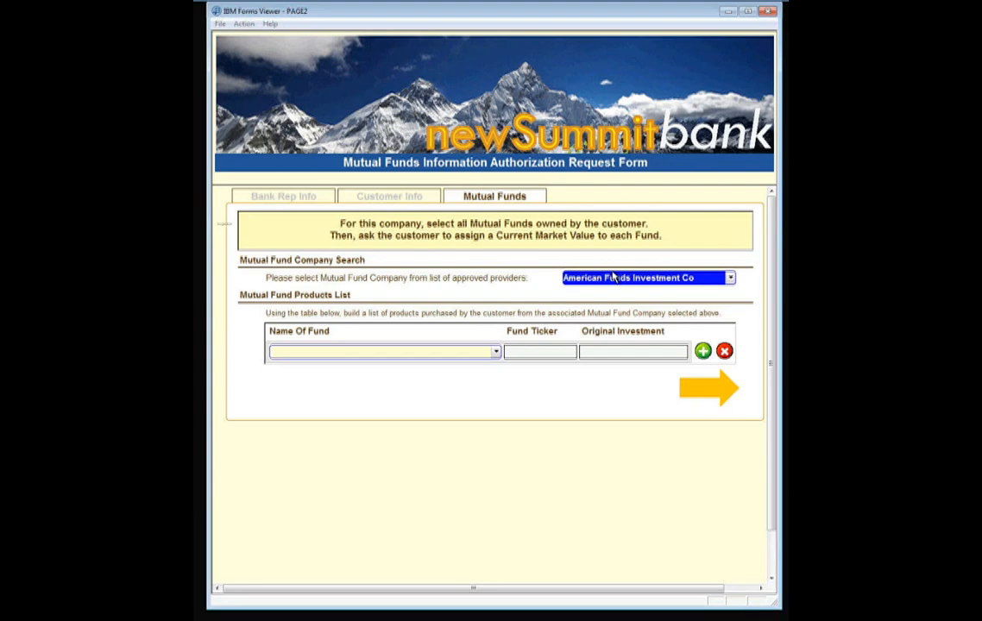
left_click(497, 354)
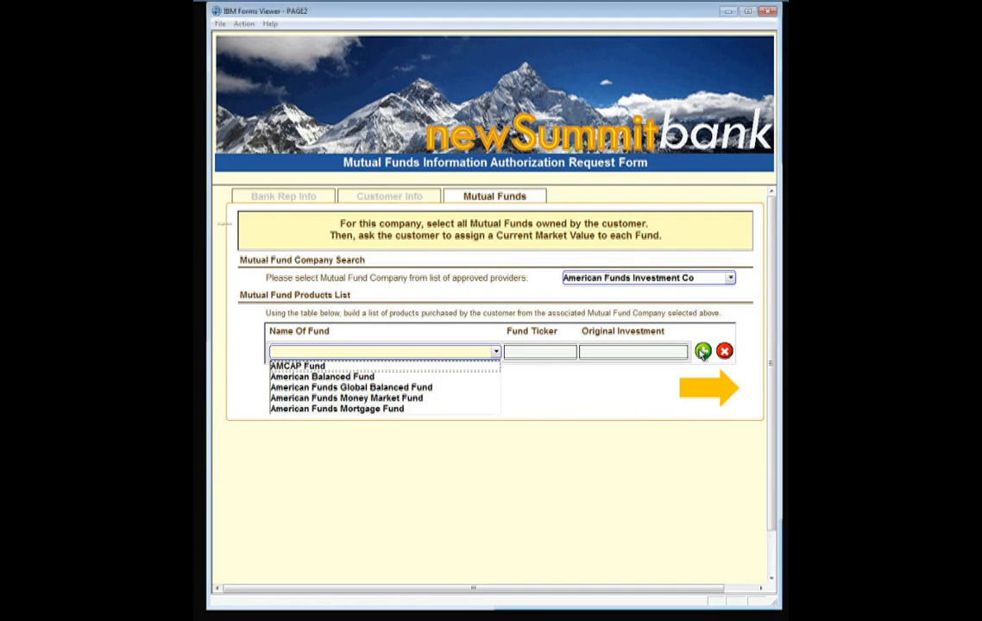
left_click(704, 351)
Add rows for American Funds Money Market Fund and American Funds Mortgage Fund, then continue.
left_click(496, 371)
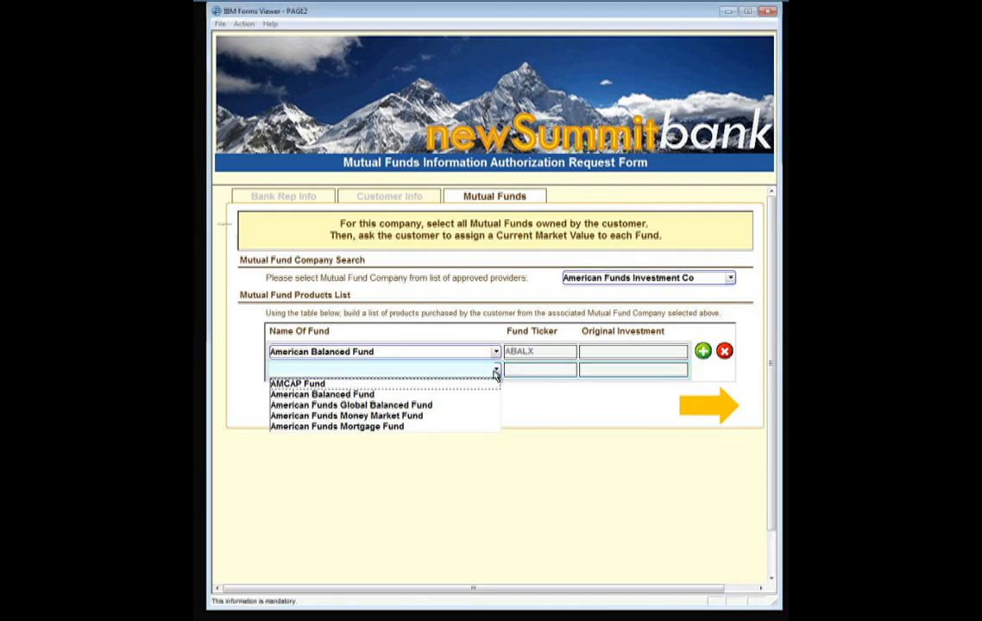
left_click(494, 394)
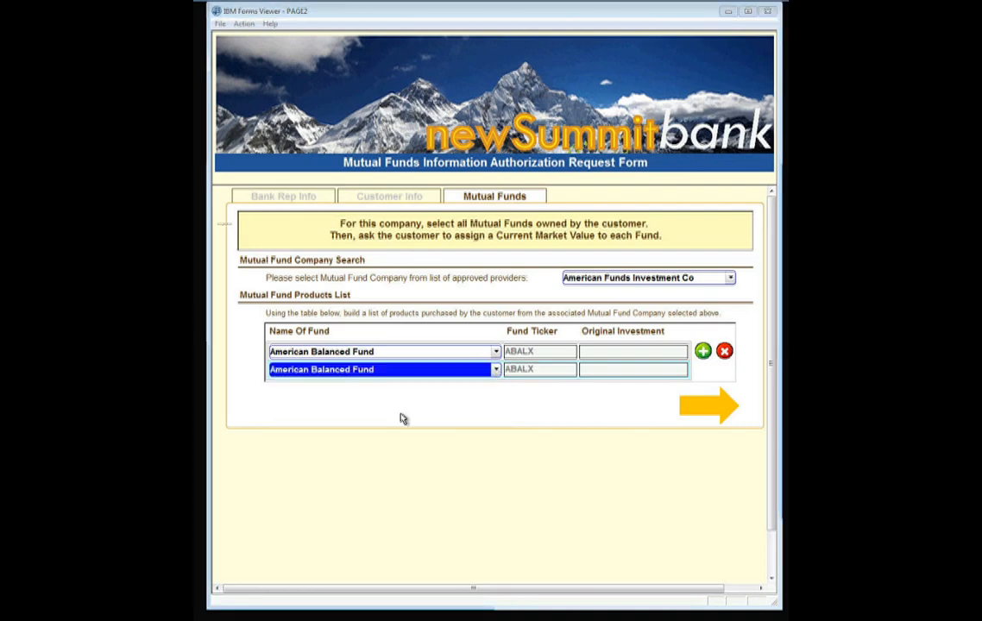
key("Down")
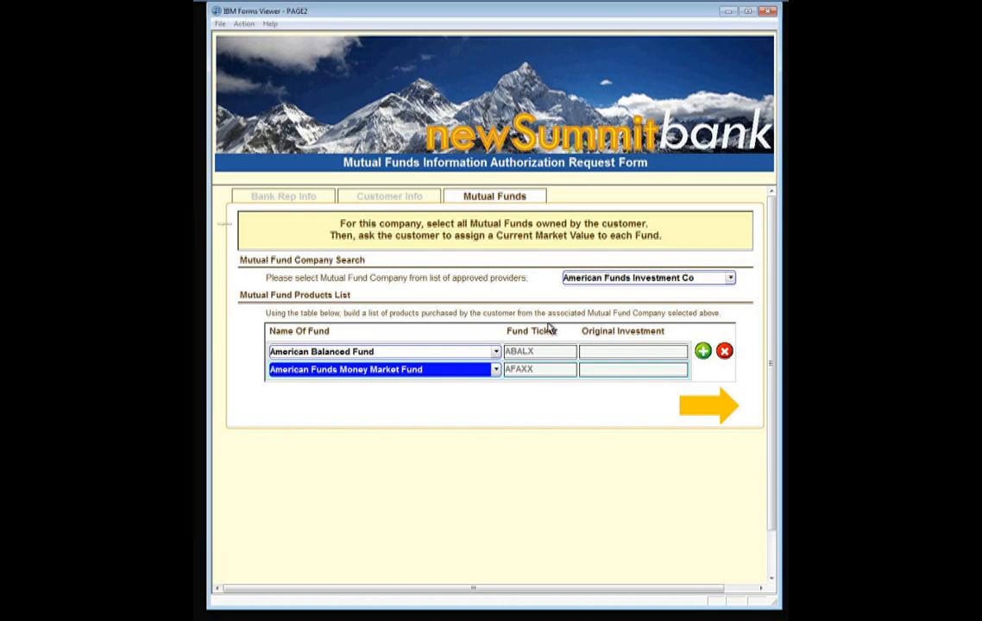
left_click(703, 351)
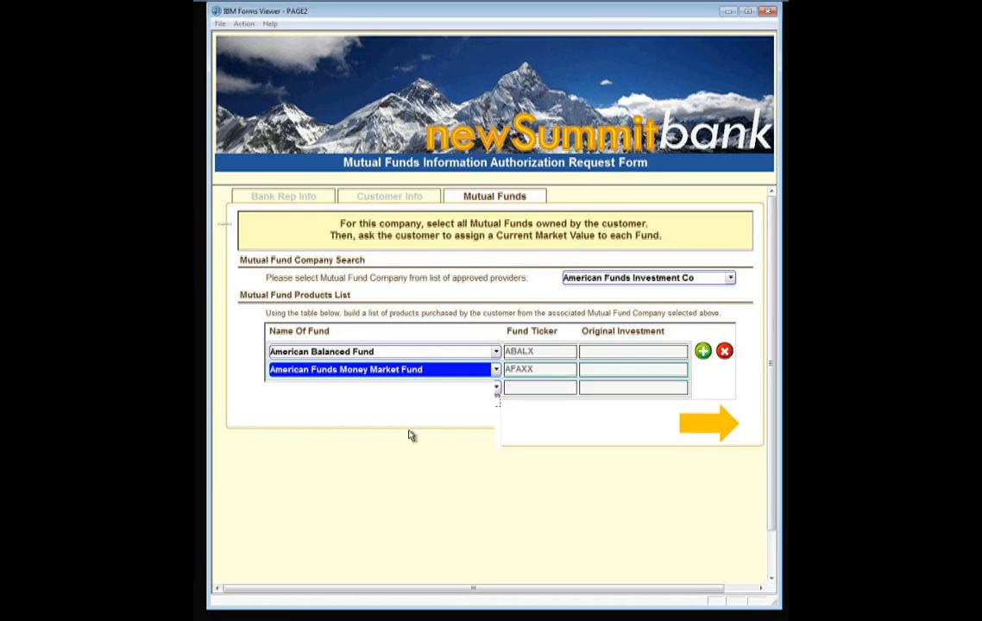
left_click(497, 389)
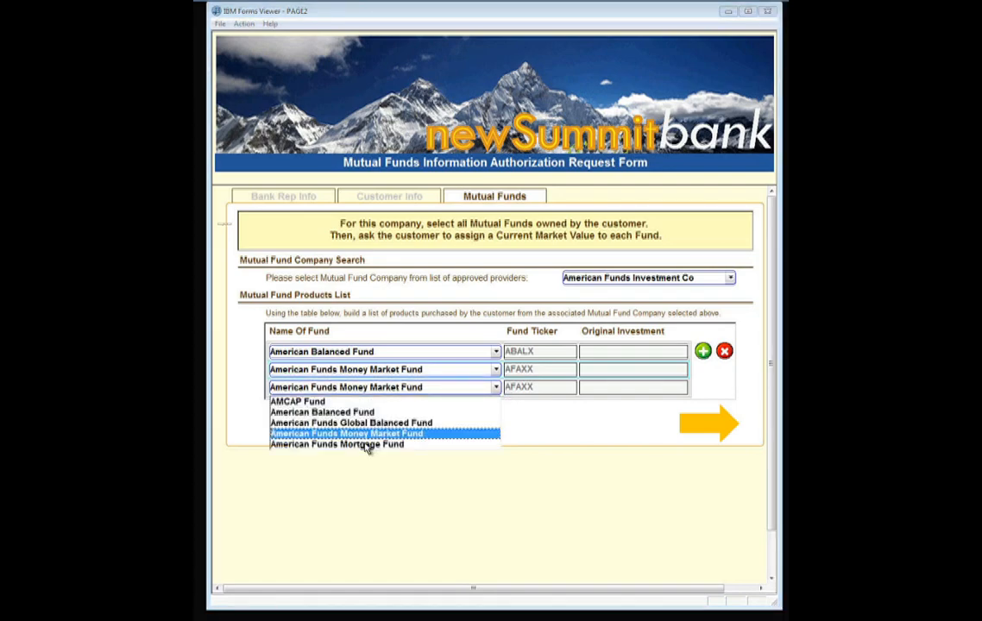
left_click(367, 444)
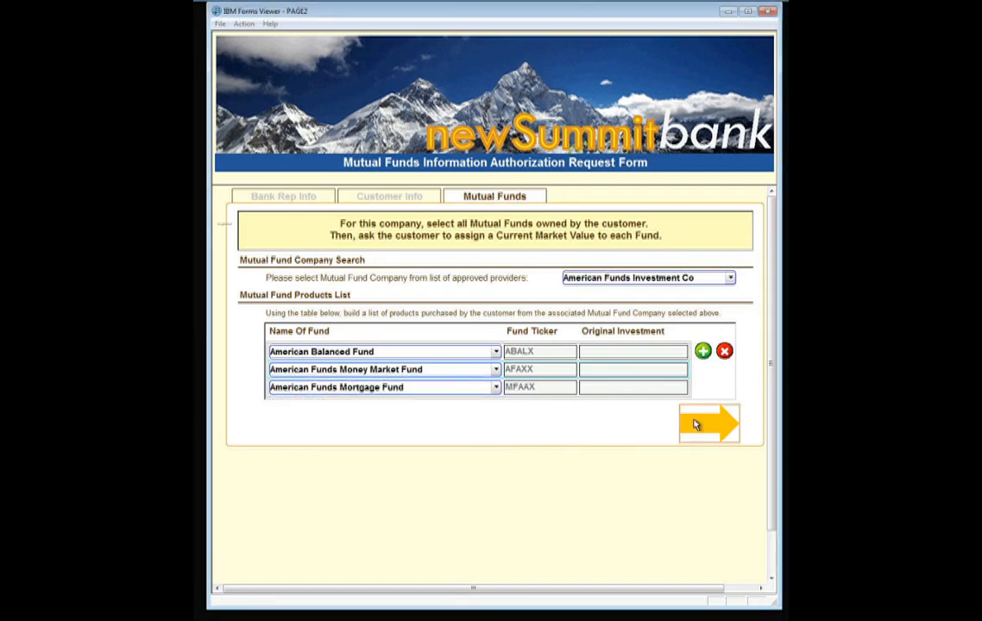
left_click(695, 424)
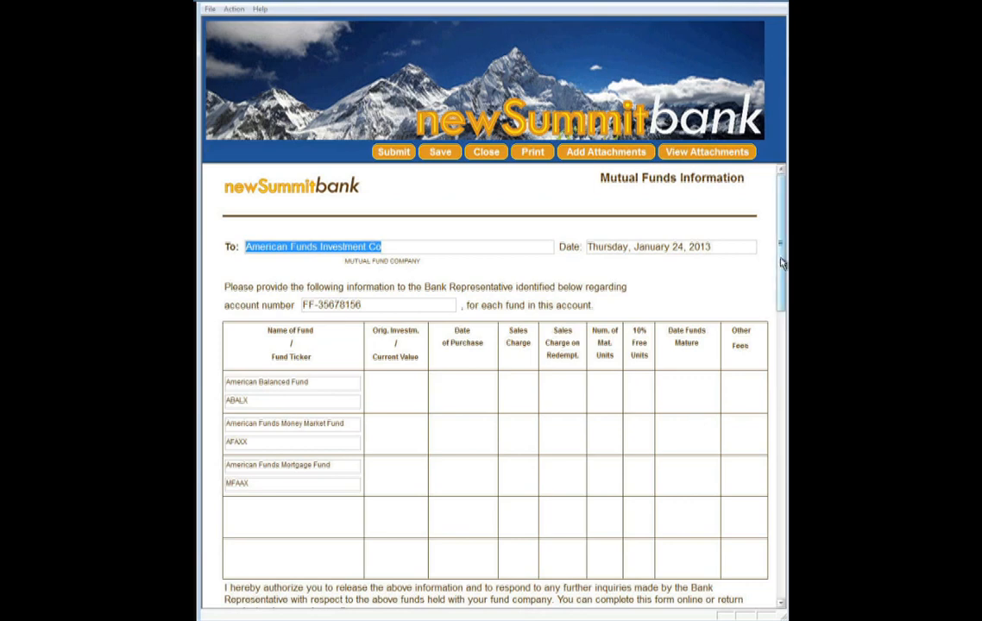
Scroll through the Mutual Funds Information letter to the signature section and back to the top.
left_click_drag(781, 264, 768, 518)
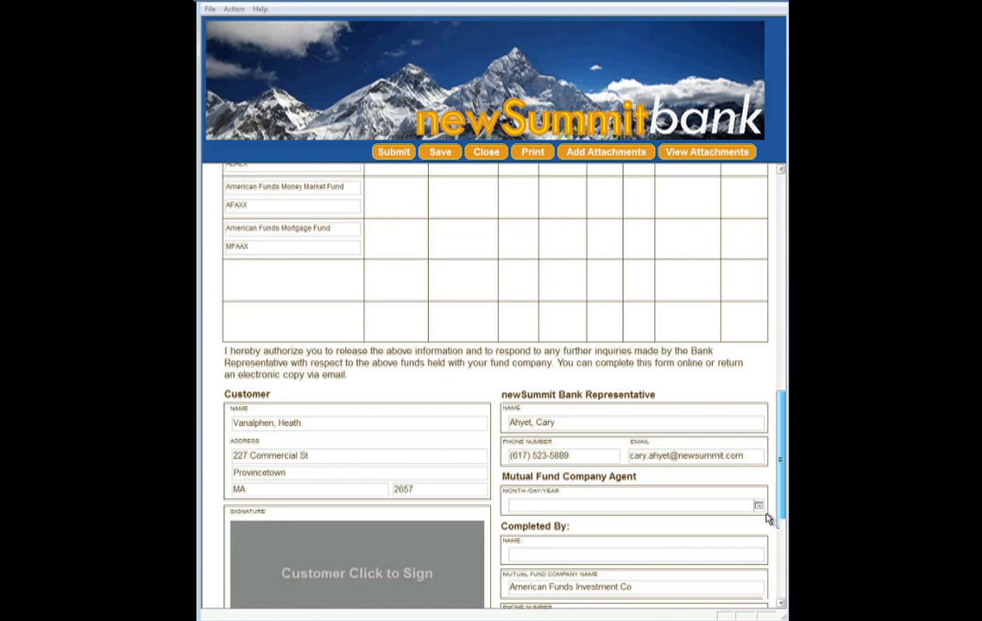
scroll(369, 375, "down", 2)
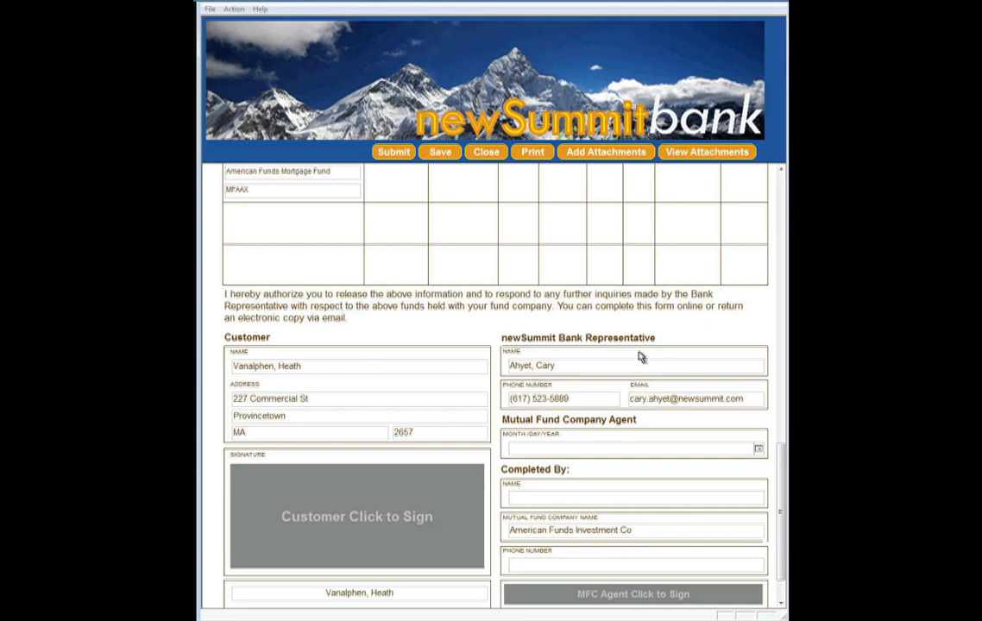
left_click(605, 499)
left_click_drag(783, 478, 781, 207)
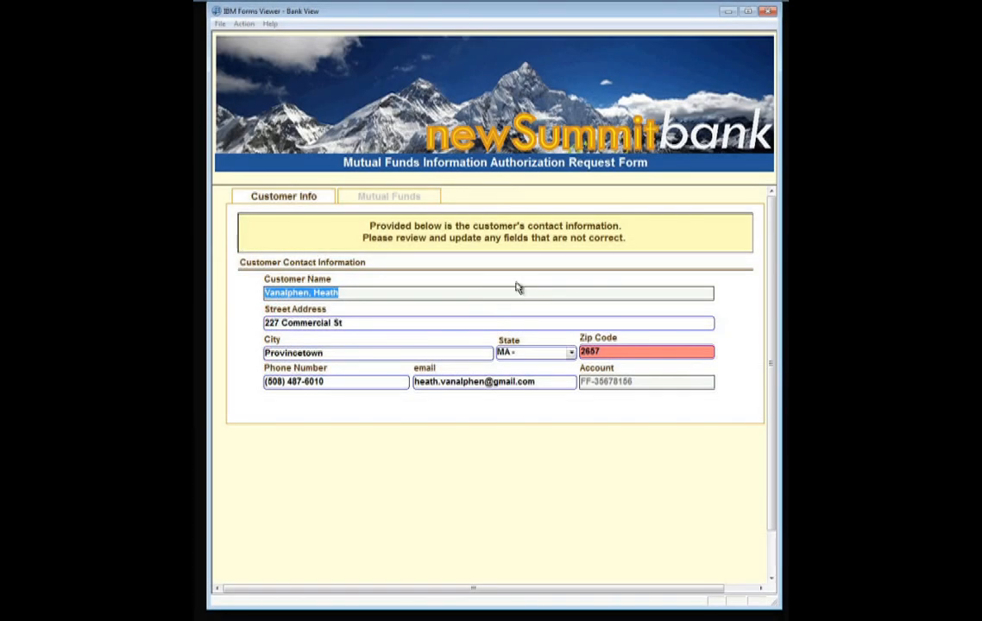
Add the missing final digit to the customer's zip code and check the phone number field.
left_click(630, 353)
type("0")
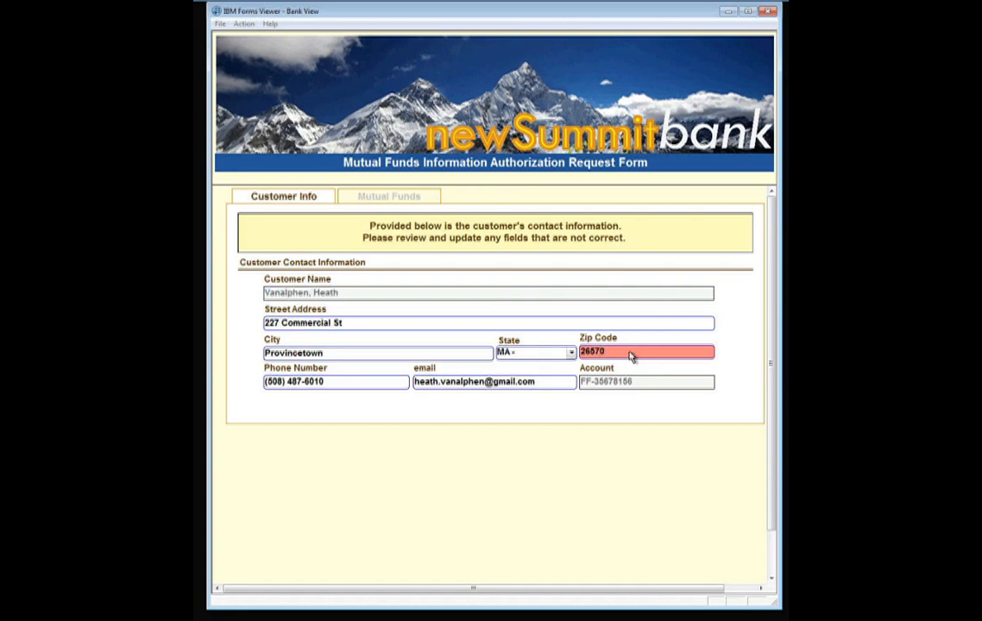
key("Tab")
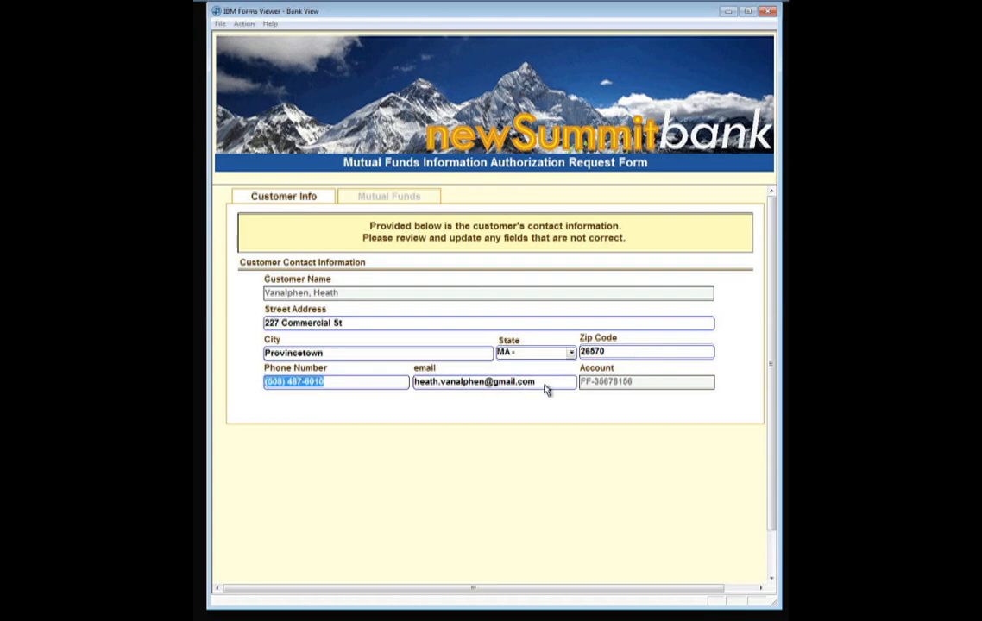
left_click(524, 387)
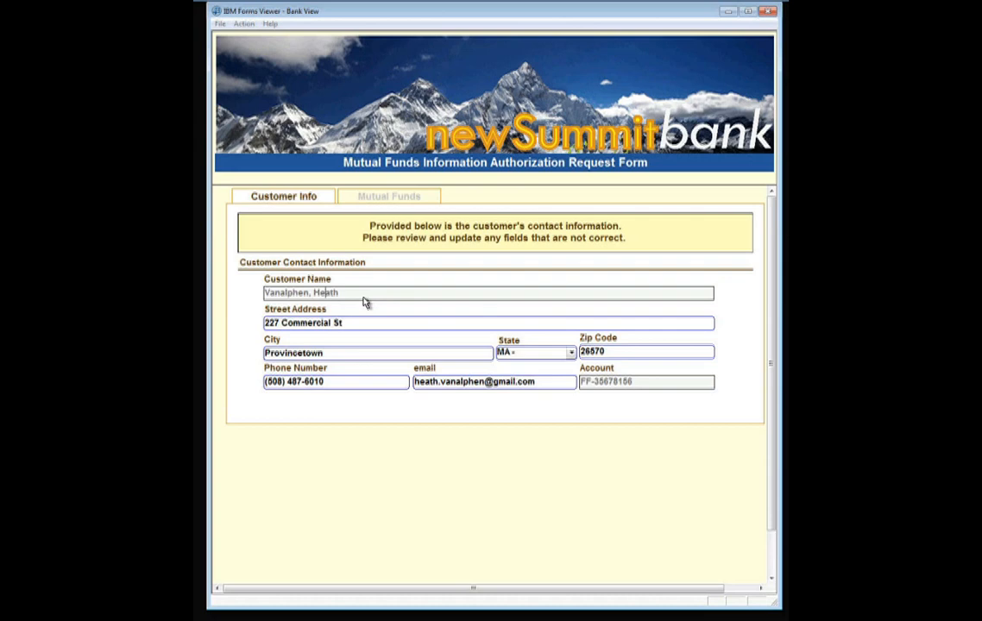
left_click(391, 198)
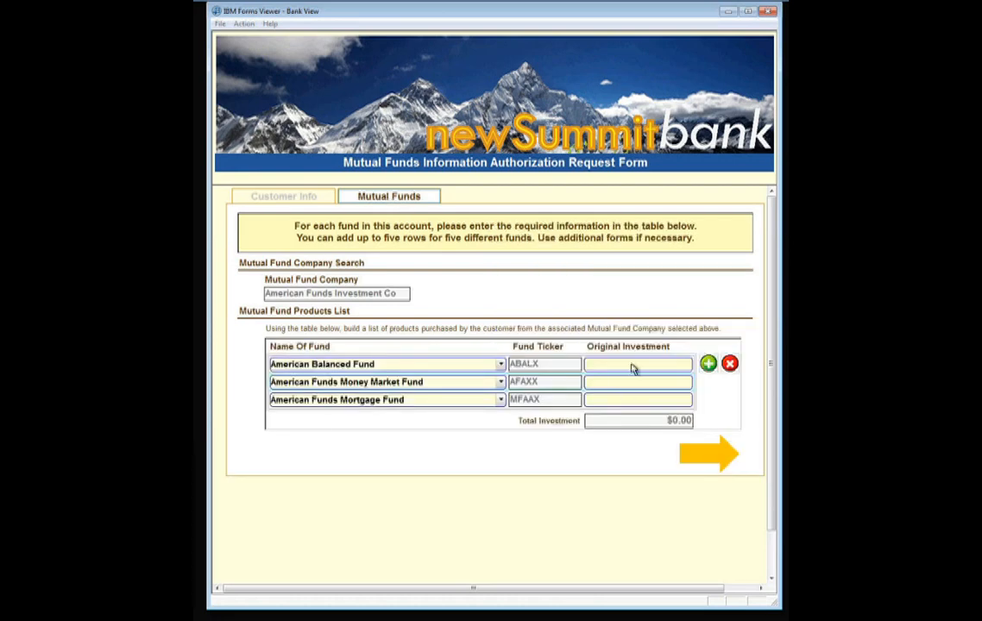
Enter Original Investment amounts of 2234 for Balanced and 435,645 for Money Market.
type("2234")
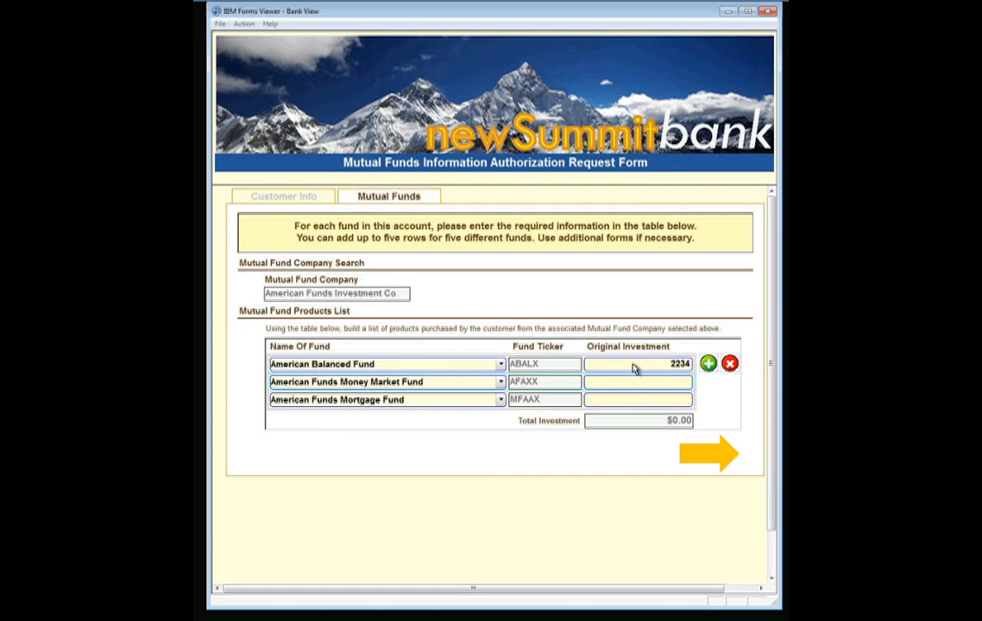
key("Tab")
left_click(643, 385)
type("435,645")
key("Tab")
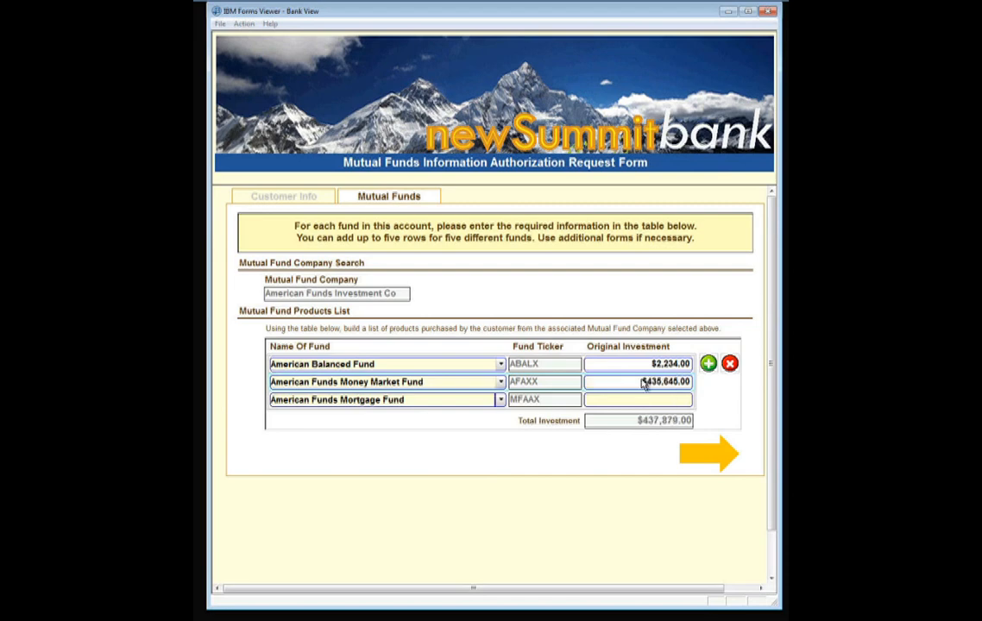
Delete the American Funds Mortgage Fund row and continue to the letter.
left_click(458, 403)
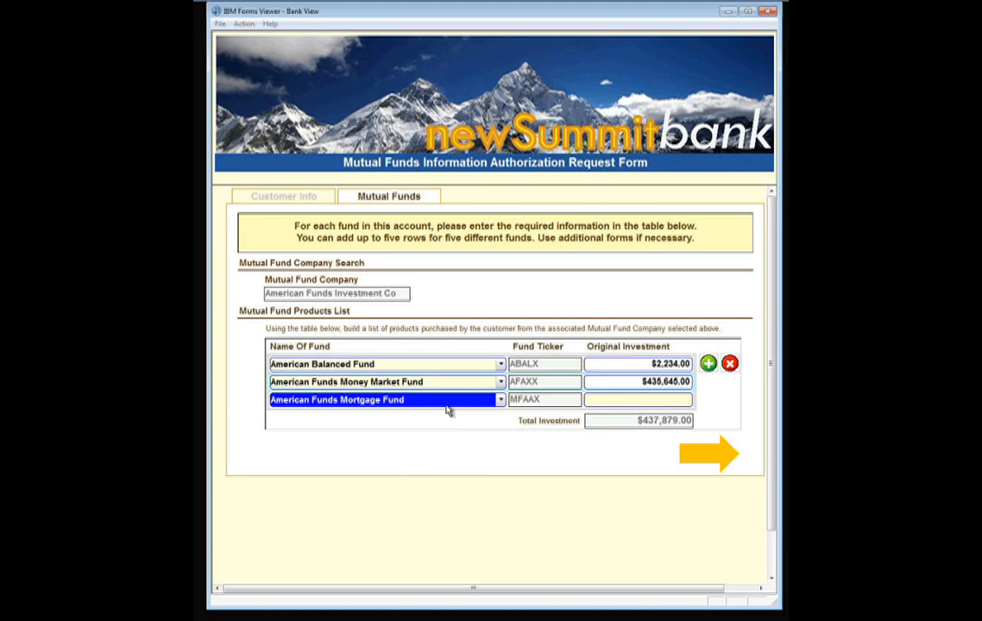
left_click(731, 365)
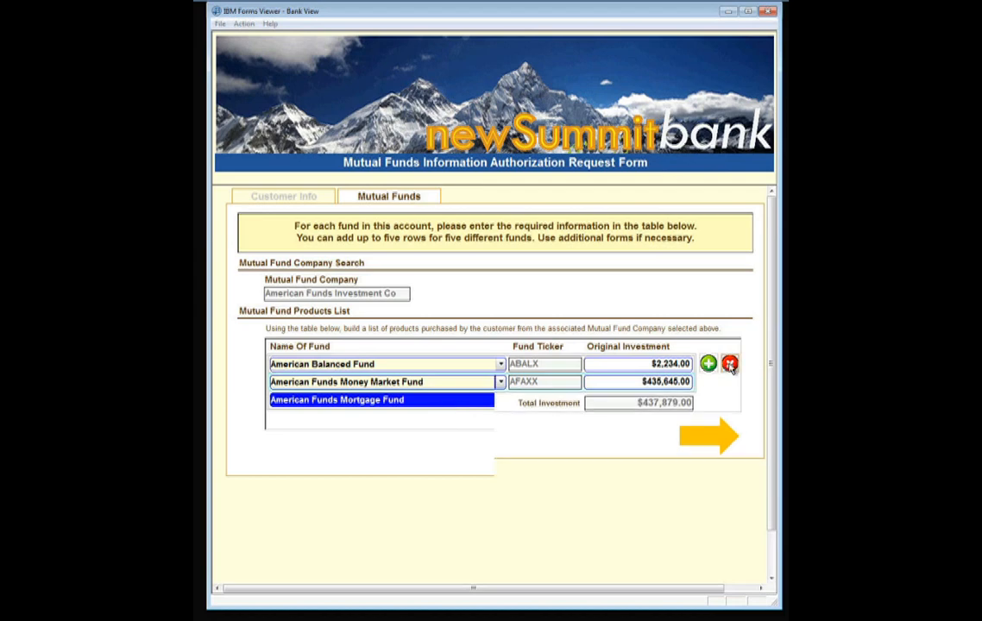
left_click(723, 426)
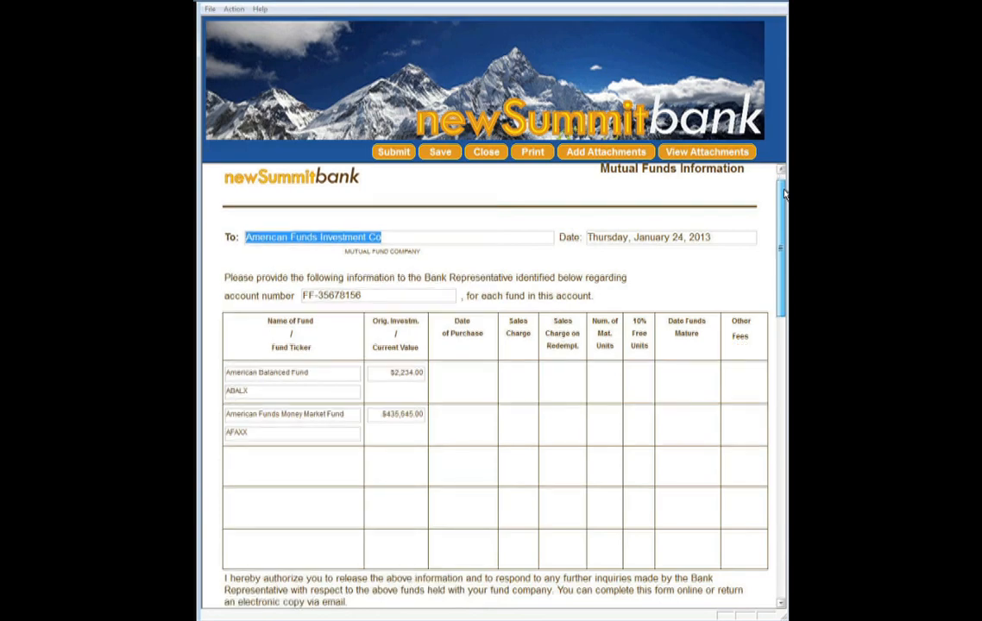
Scroll down the Mutual Funds Information letter to the customer signature area.
left_click_drag(784, 195, 677, 473)
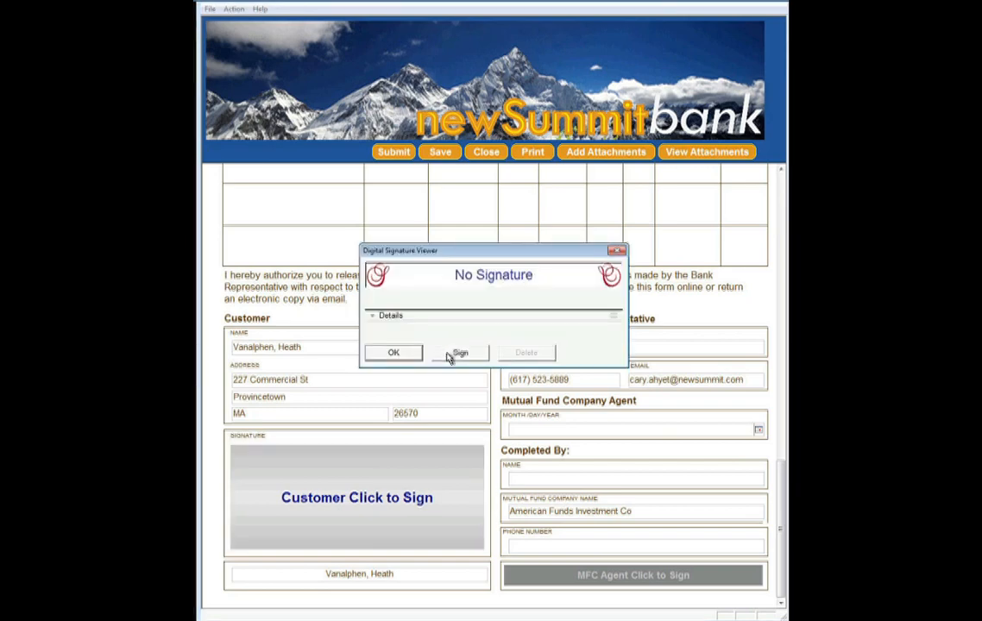
Sign as the customer with user name and password confirmed, accept the agreement, and close the viewer.
left_click(457, 354)
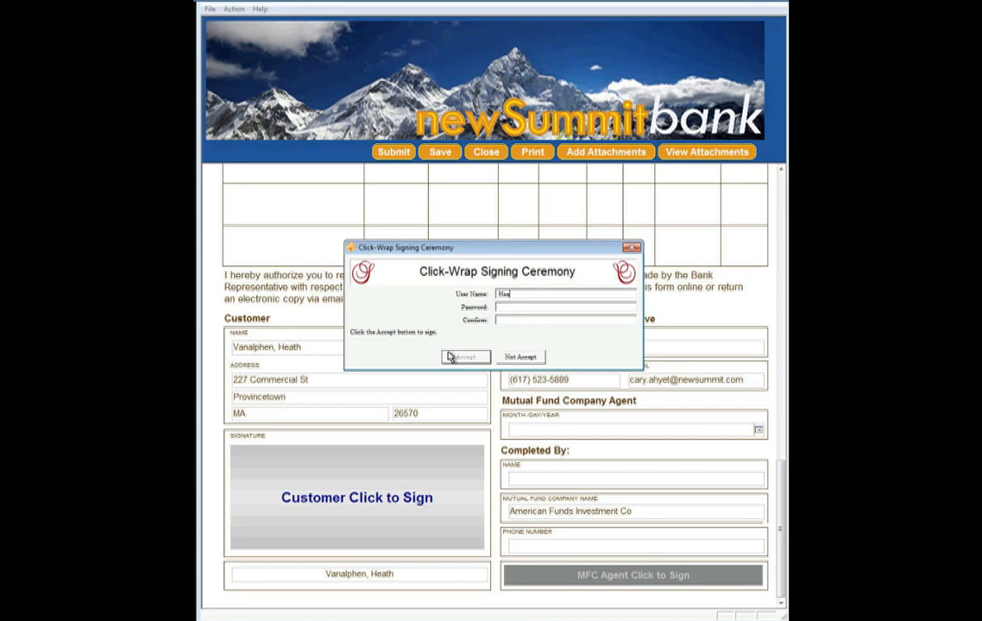
type("**")
type("******")
key("Tab")
type("********")
left_click(463, 356)
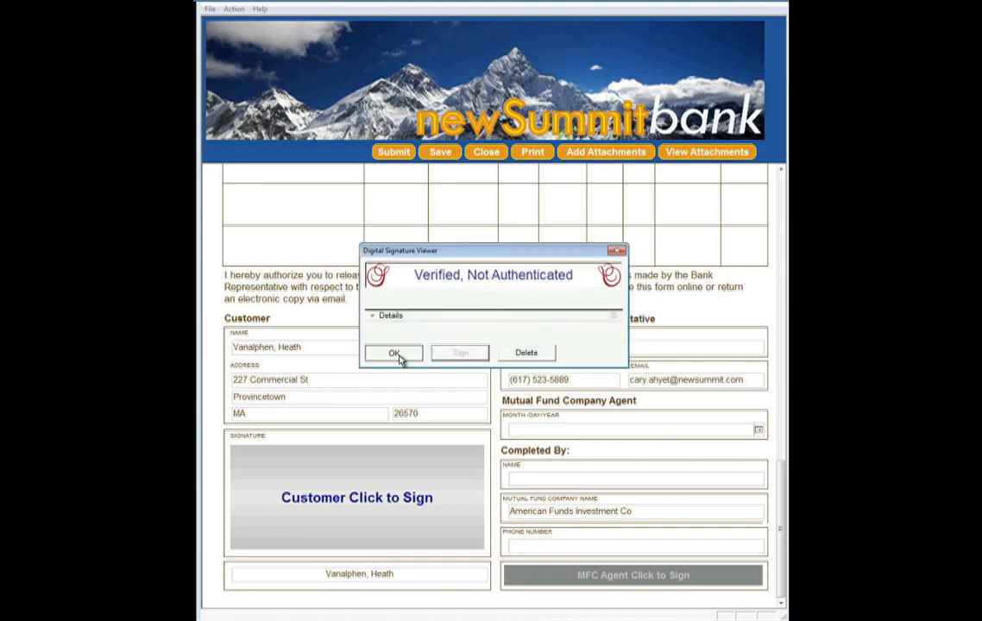
left_click(394, 354)
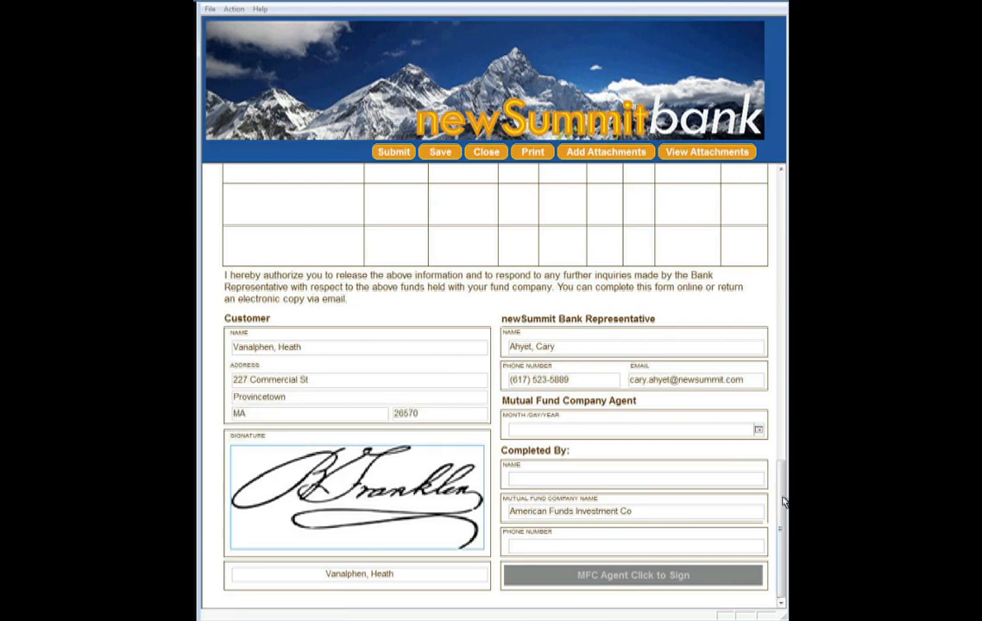
Scroll up to the fund table and back down to the signature section.
left_click_drag(783, 501, 783, 213)
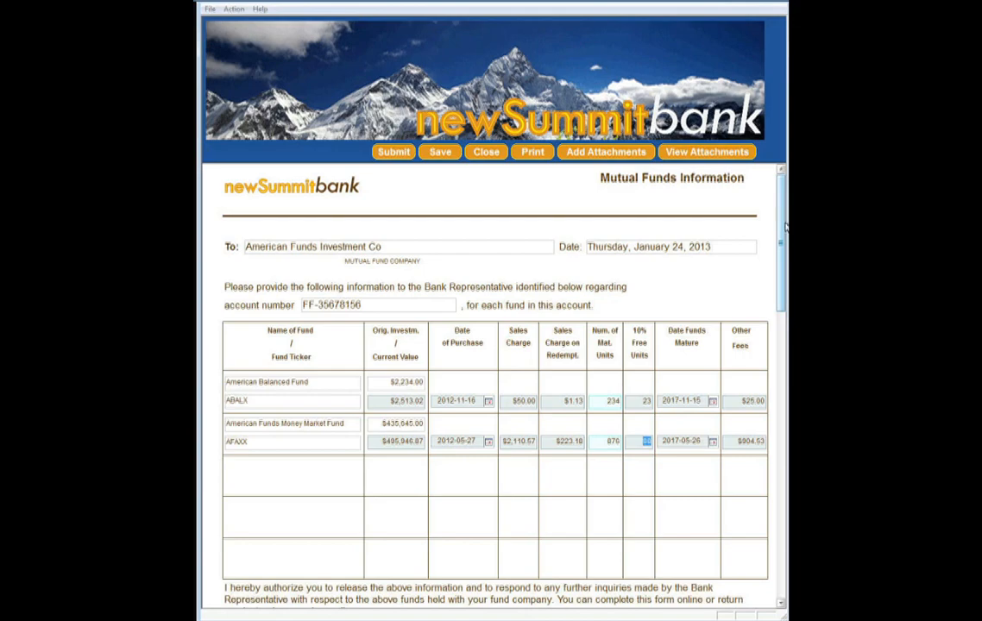
left_click_drag(785, 226, 777, 526)
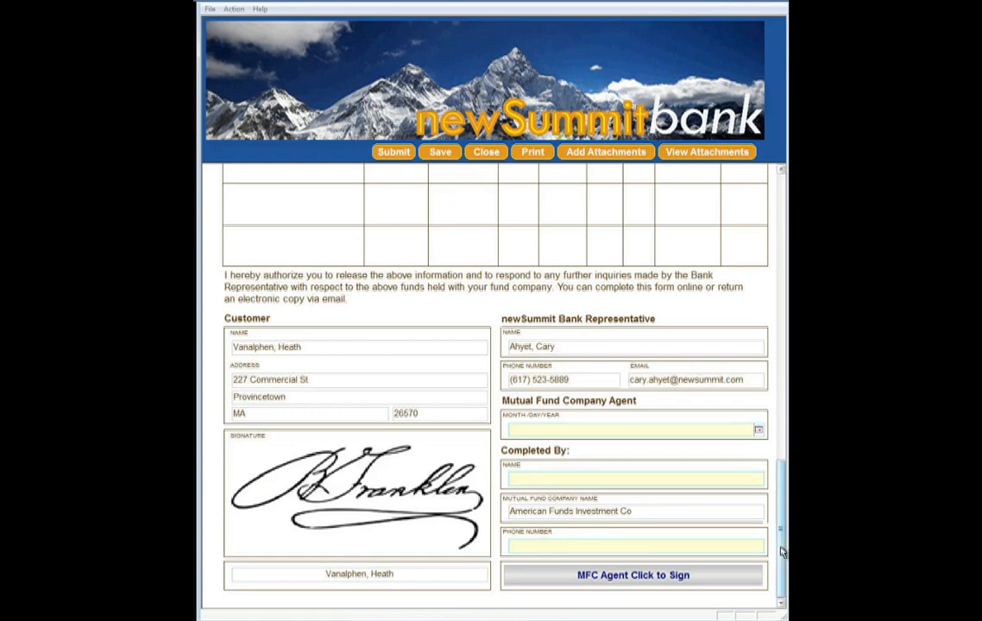
Set the agent date to 2013-01-24, enter the agent's name and phone number, and open the agent signature.
left_click(759, 432)
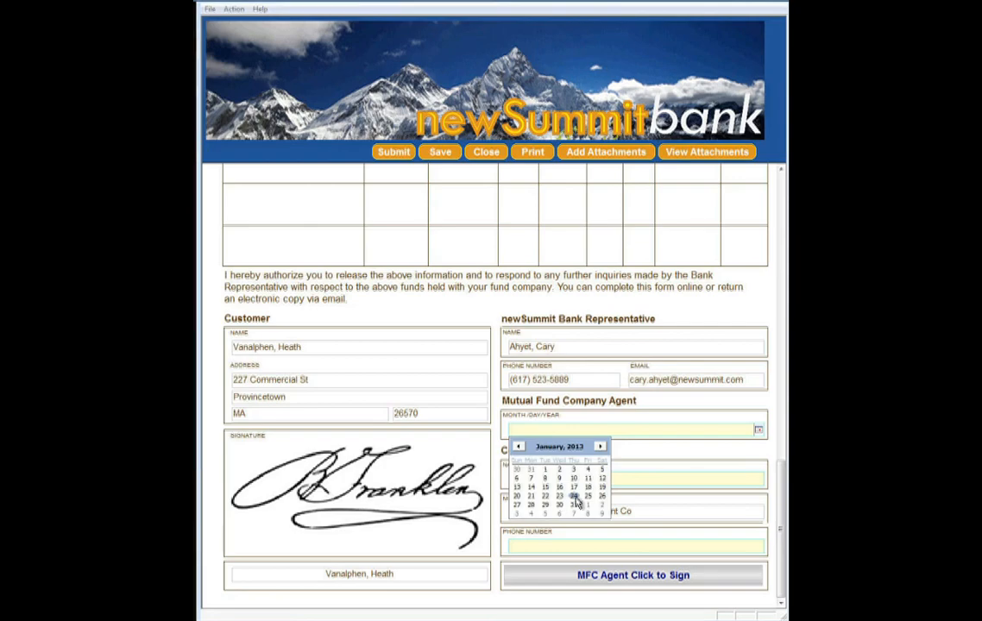
left_click(573, 497)
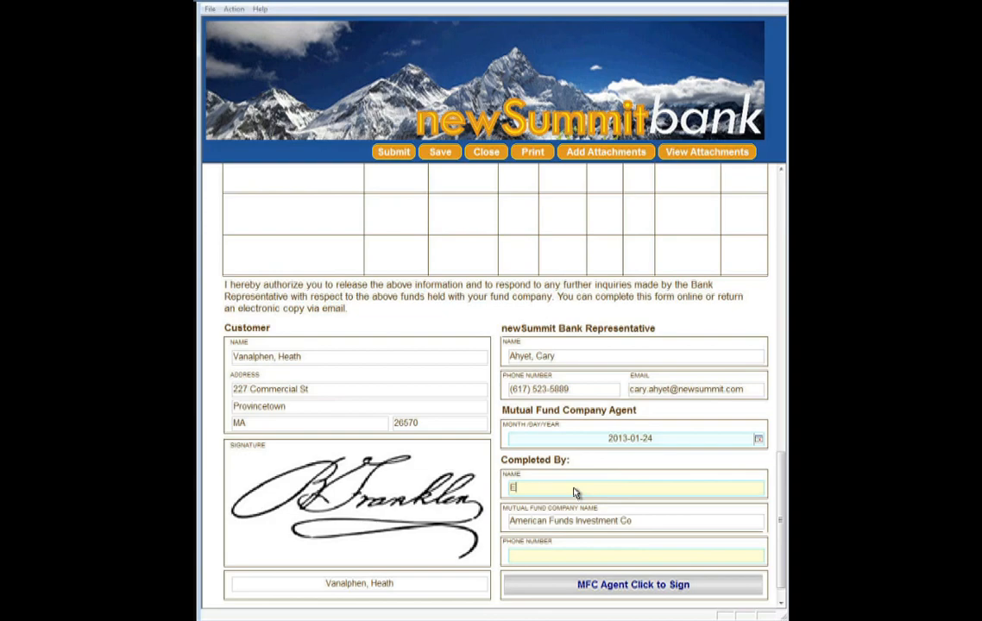
key("Tab")
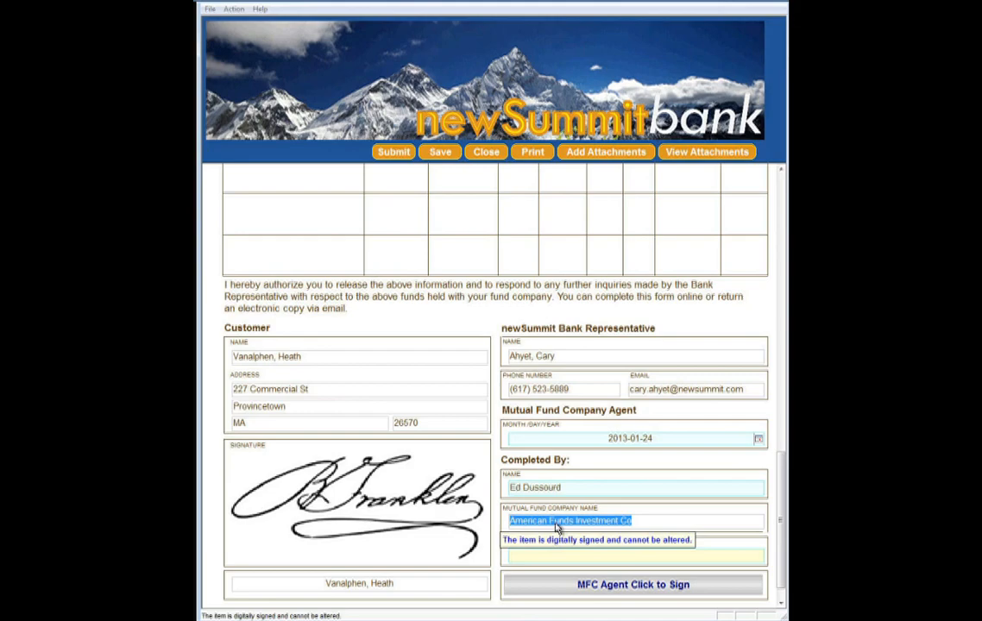
left_click(532, 559)
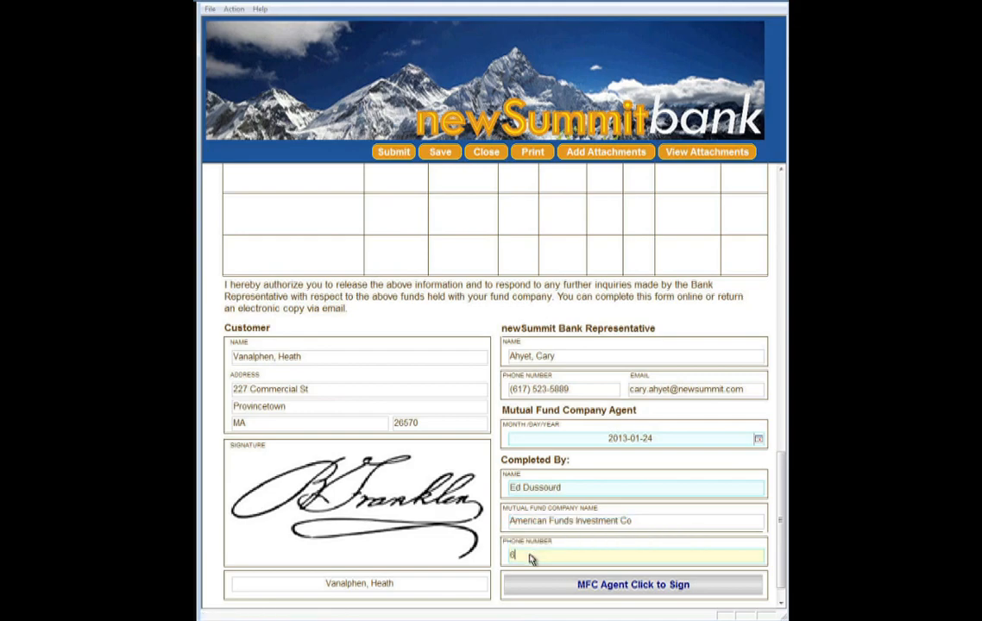
left_click(653, 590)
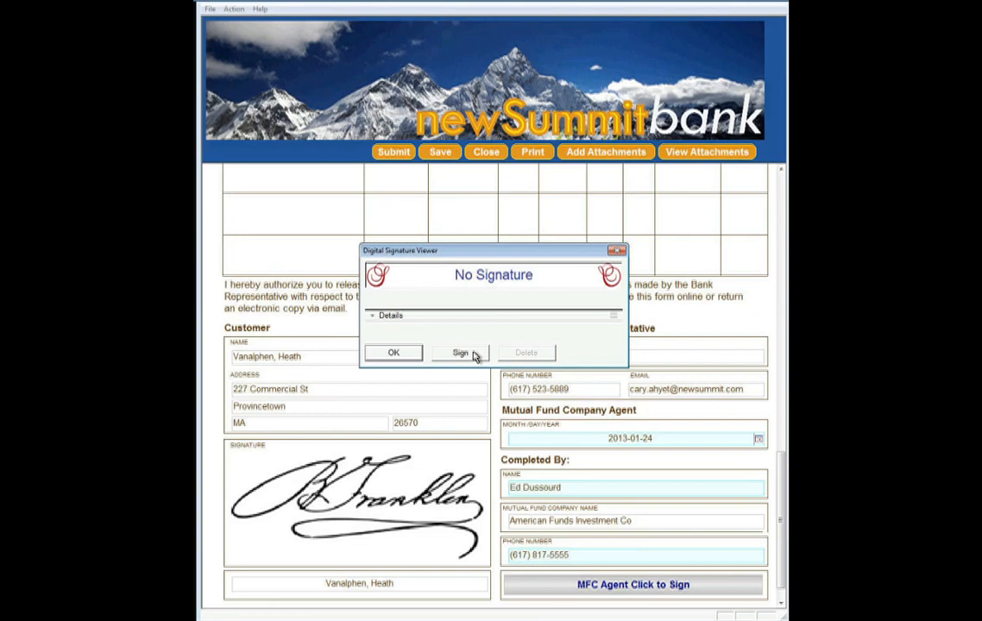
Sign as the fund agent with the agent's user name and confirmed password, accepting the click-wrap agreement.
left_click(463, 354)
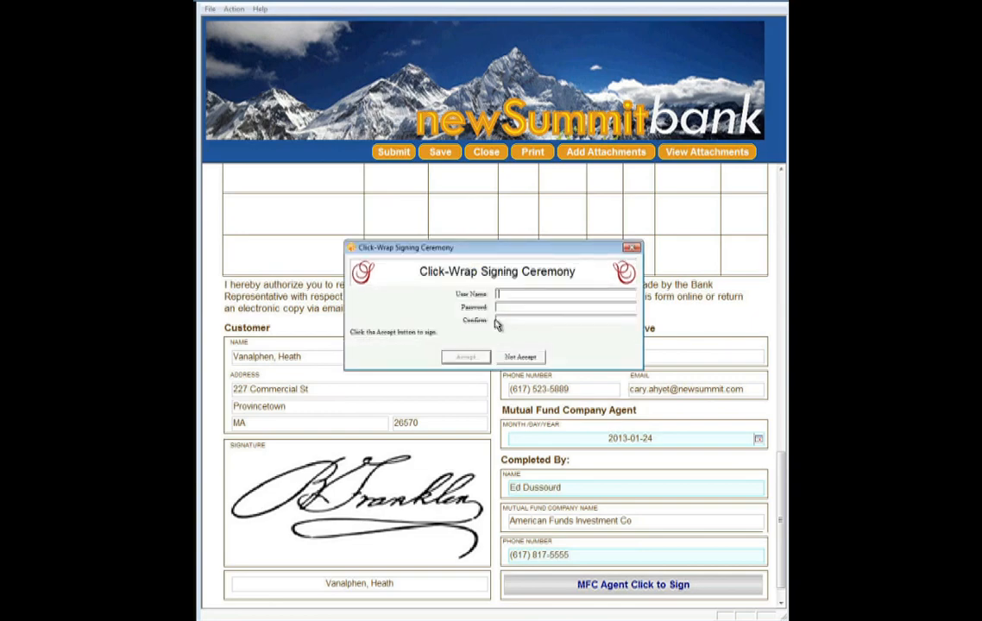
key("Tab")
type("********")
key("Tab")
type("********")
left_click(467, 357)
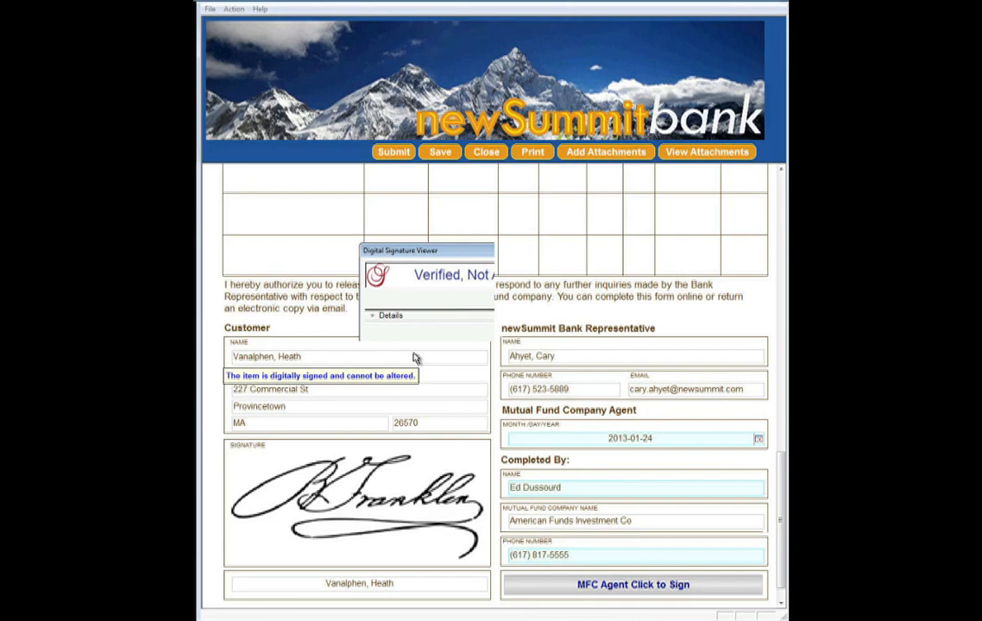
left_click(653, 592)
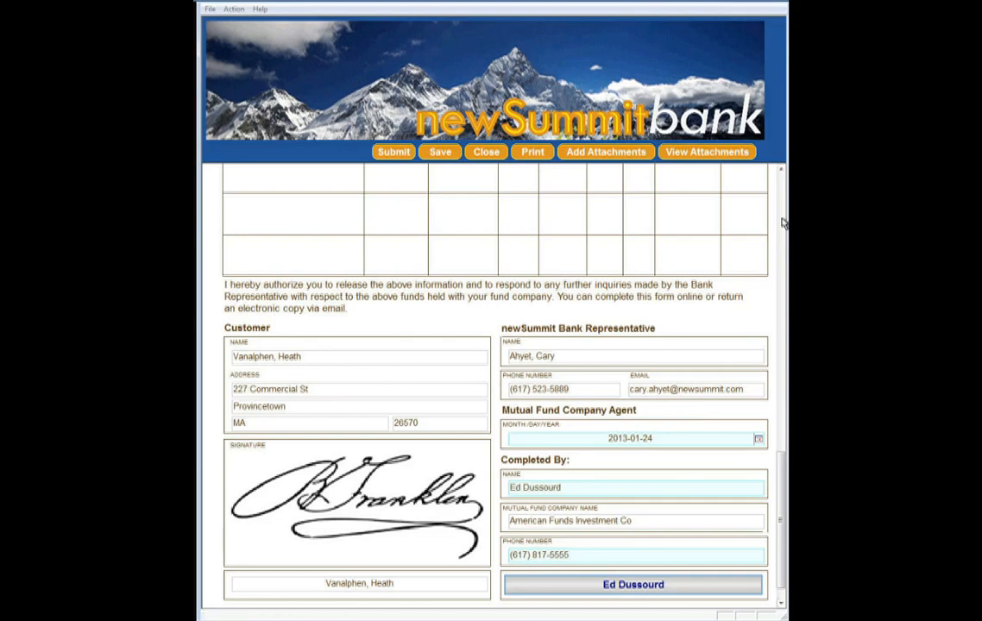
scroll(601, 408, "up", 5)
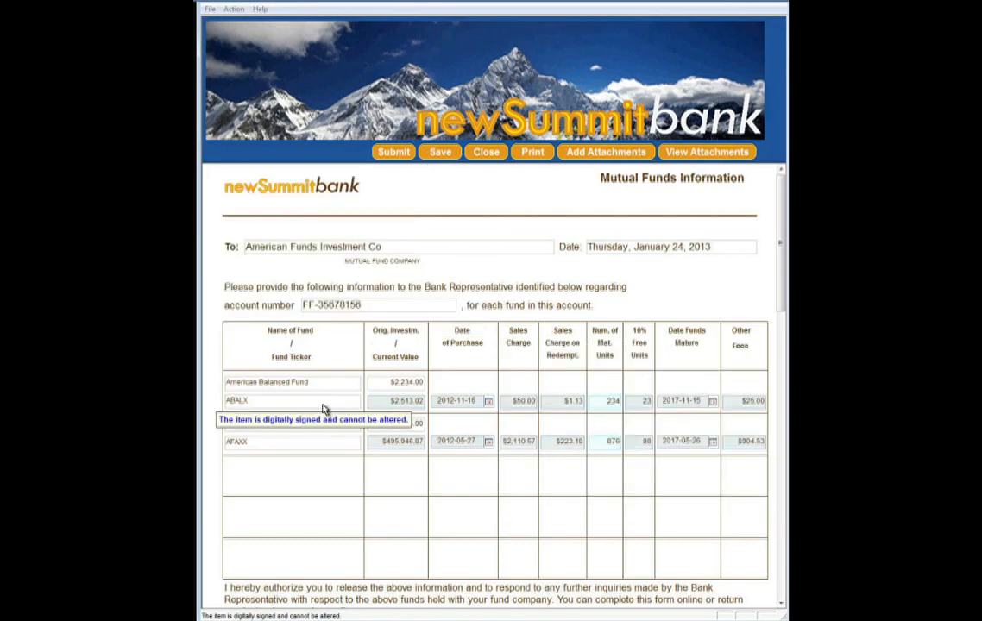
Submit the completed, fully signed mutual funds authorization form.
left_click(394, 153)
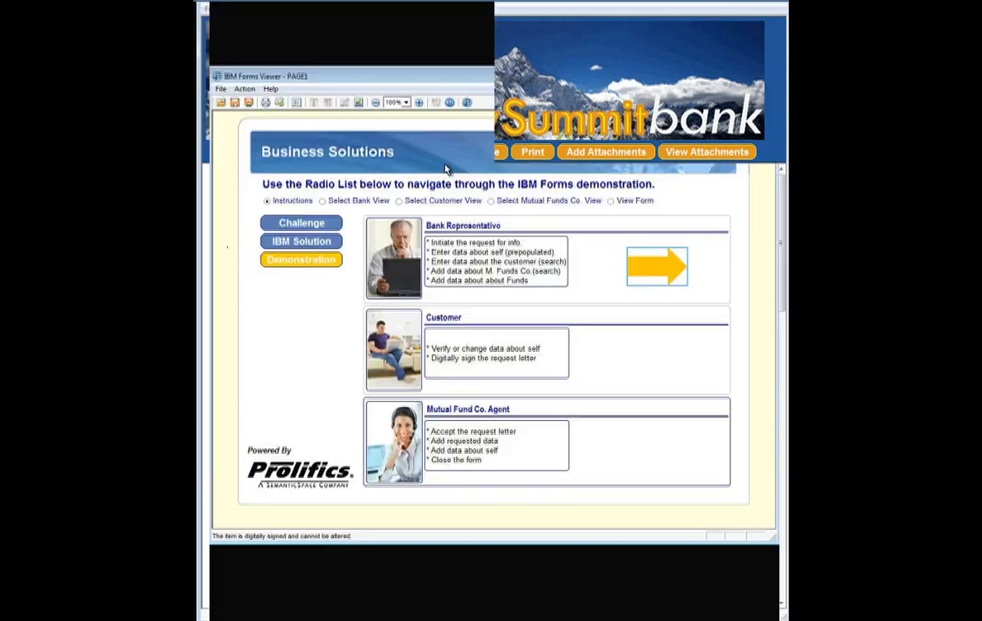